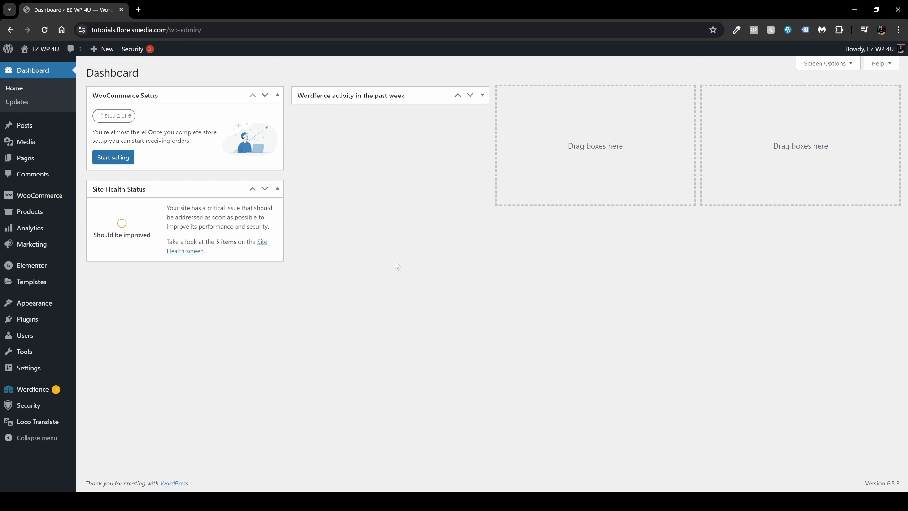
Review Site Identity in the Customizer: title 'EZ WP 4U', tagline 'Making WordPress Easy for U'
mouse_move(45, 303)
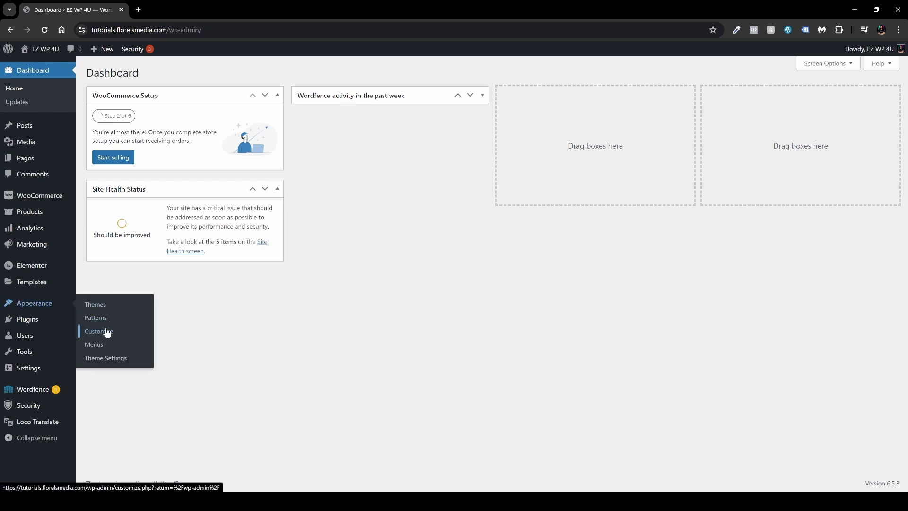
left_click(107, 332)
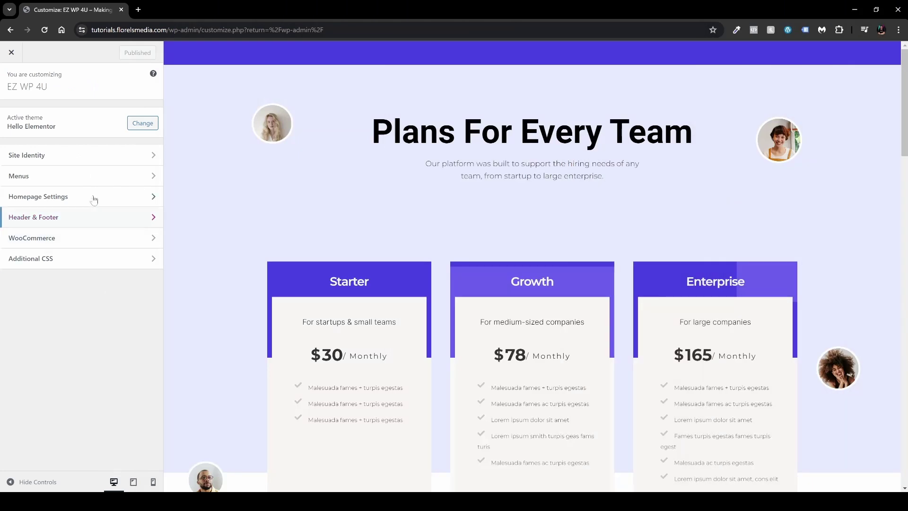
left_click(88, 158)
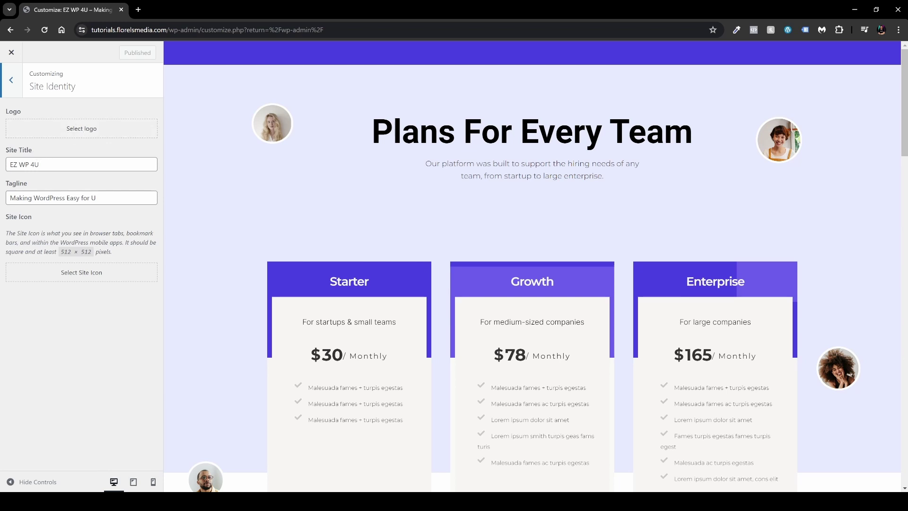
left_click_drag(96, 198, 10, 197)
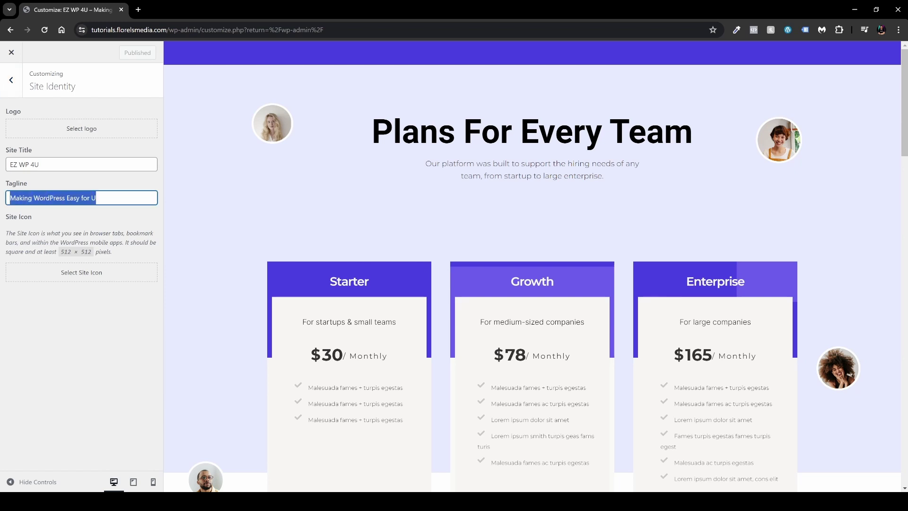
left_click(51, 223)
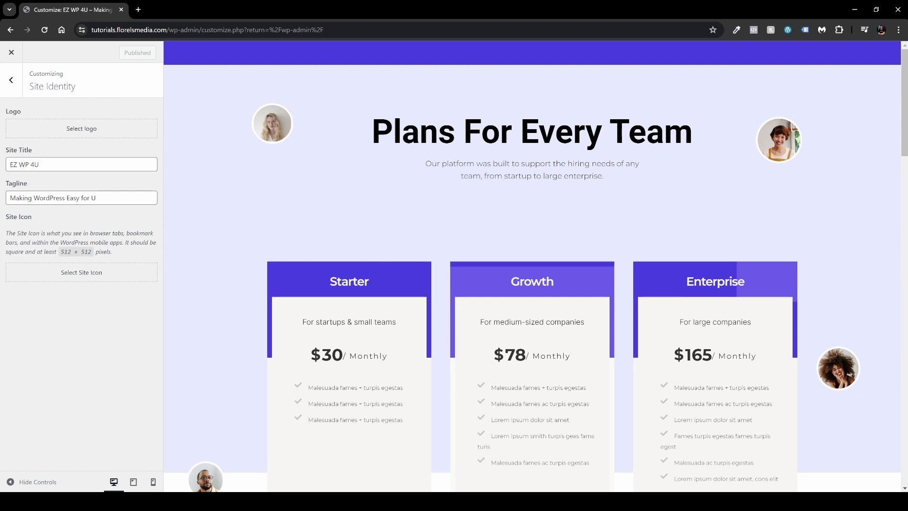
Leave the Customizer and open the Main Header template in Elementor in a new tab
left_click(11, 52)
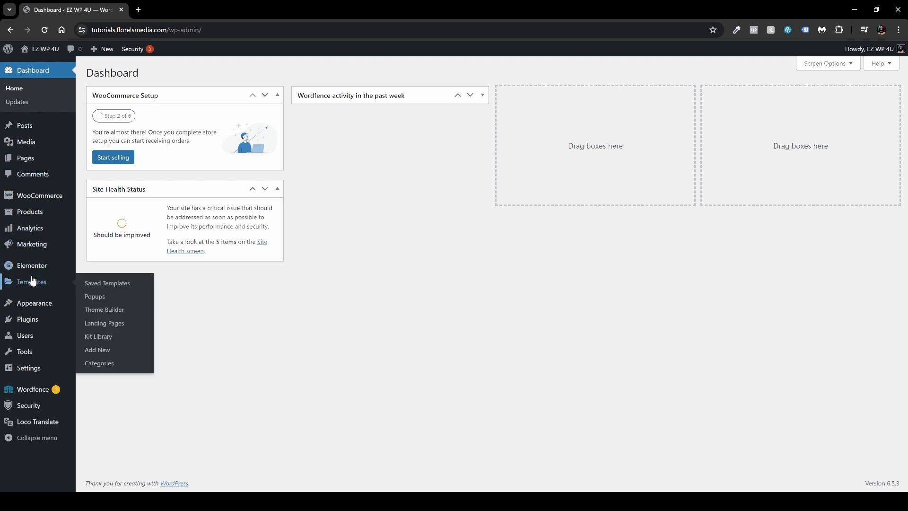
left_click(31, 281)
left_click(94, 152)
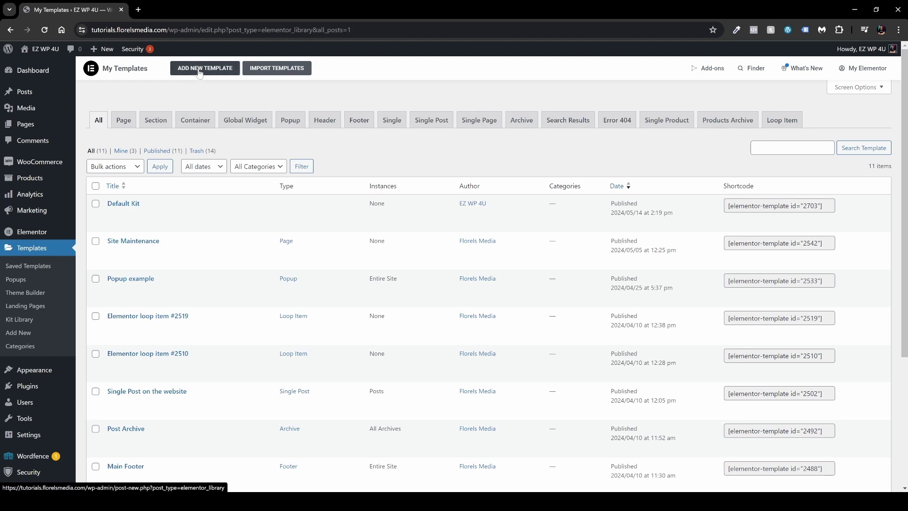
scroll(213, 179, "down", 4)
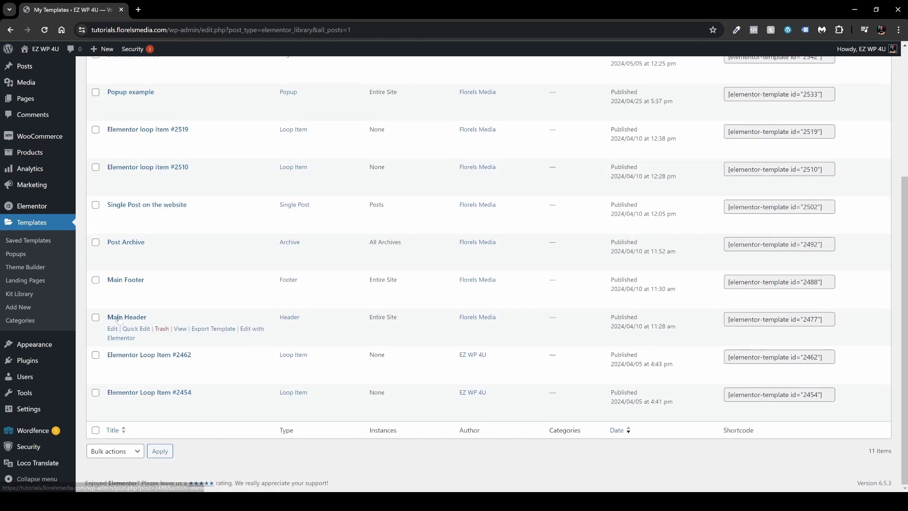
middle_click(253, 336)
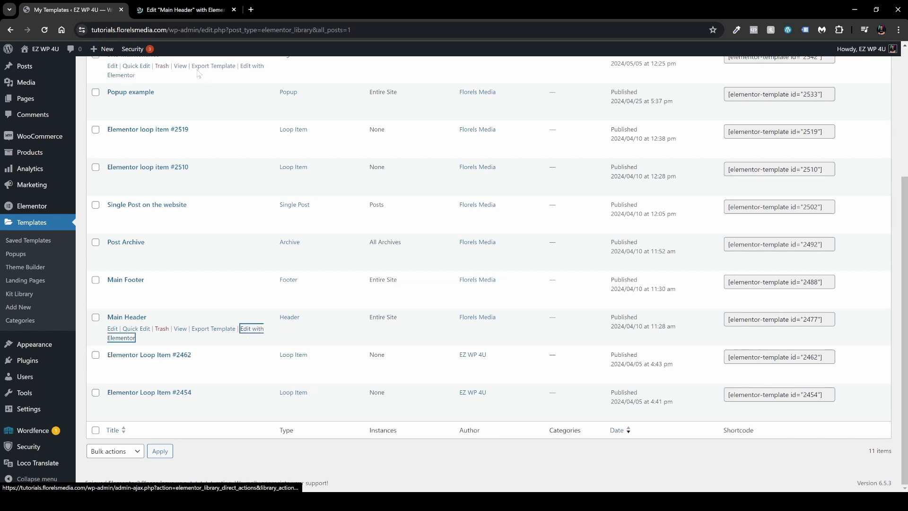
Delete the Main Header's 'This is the page title' exclusion, leaving only Entire Site, and save
left_click(178, 14)
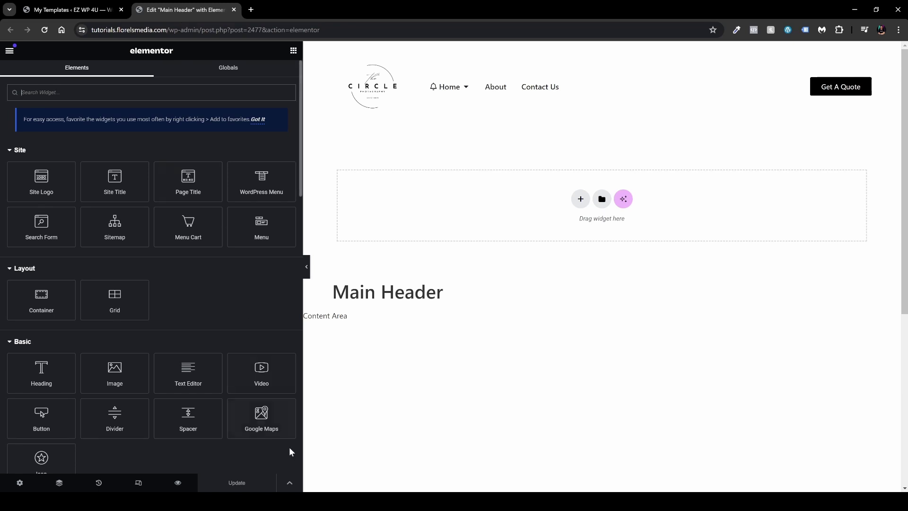
left_click(288, 485)
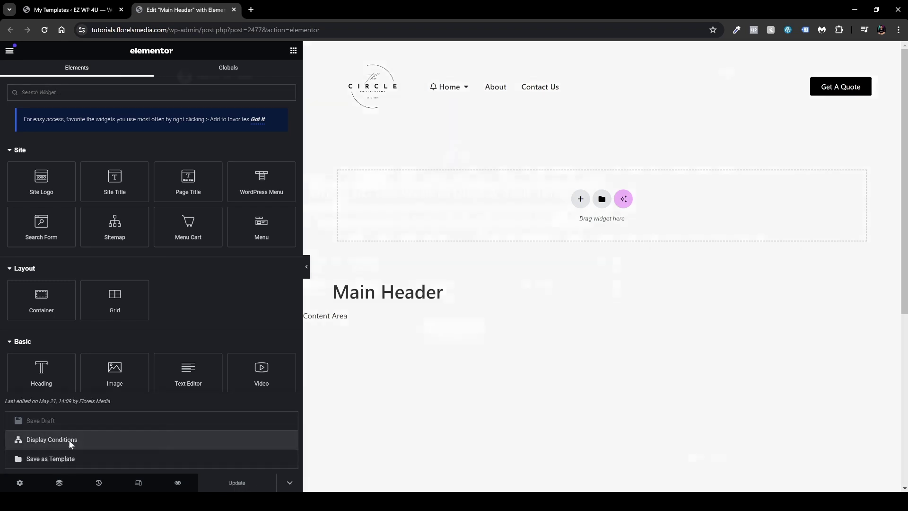
left_click(69, 440)
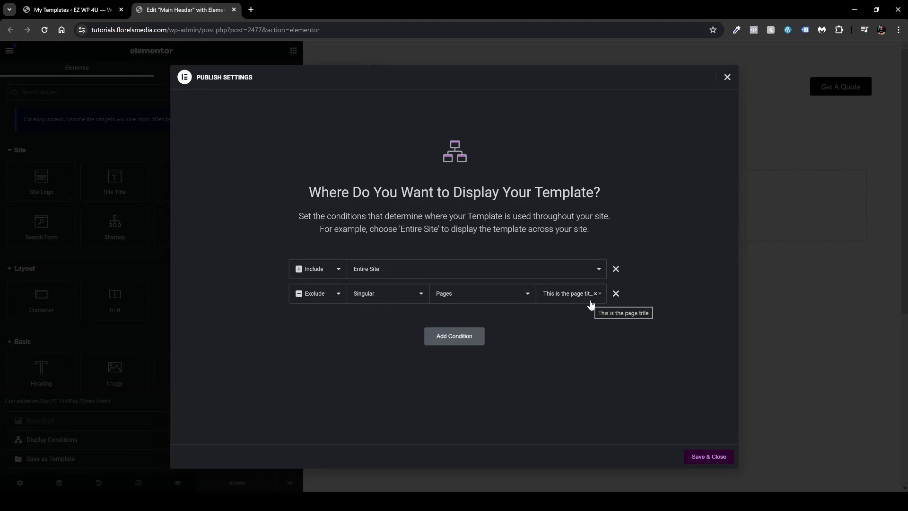
left_click(616, 293)
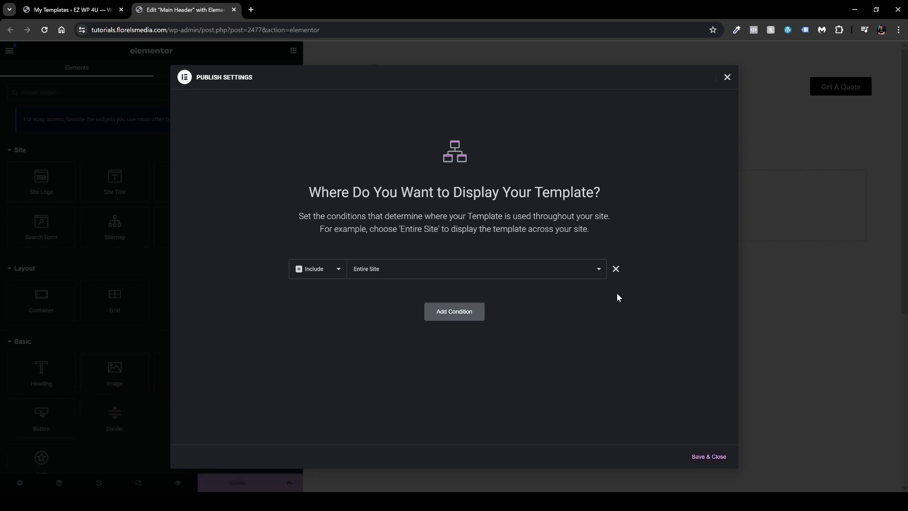
left_click(708, 457)
left_click(85, 11)
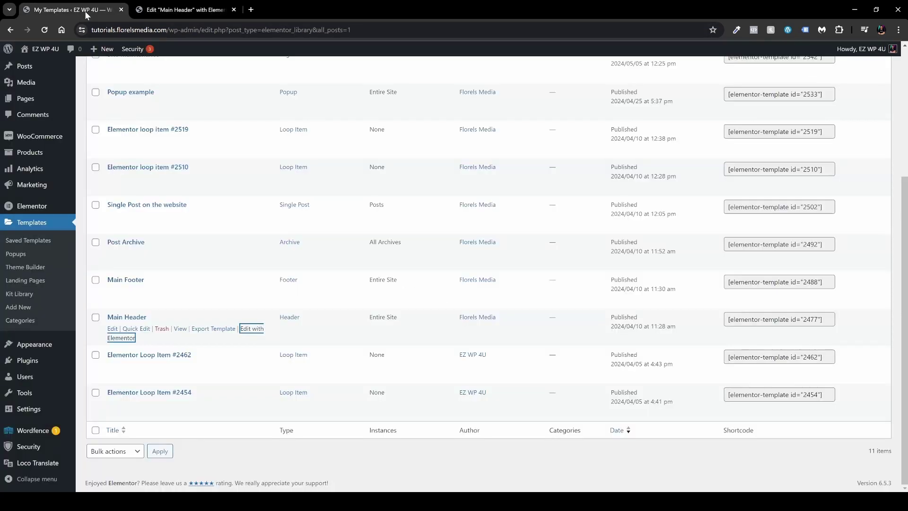
View the live 'This is the page title' page from the Pages list
left_click(31, 98)
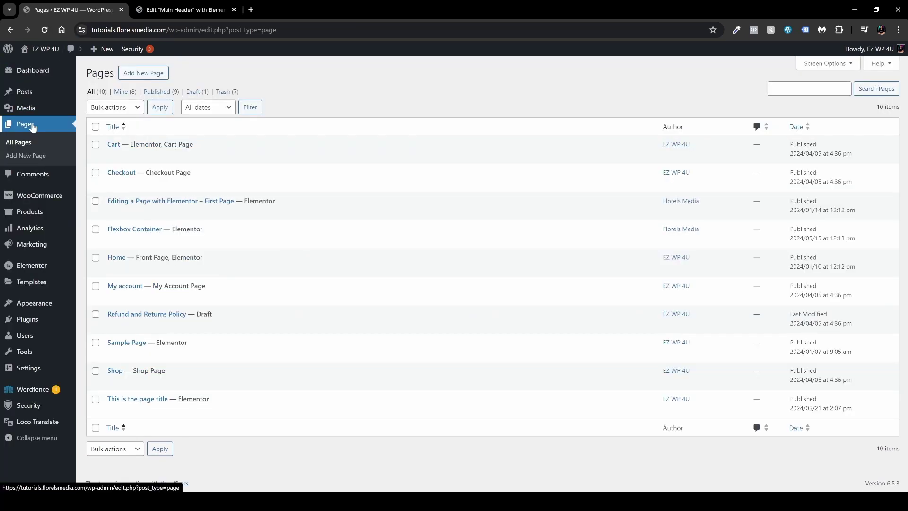
left_click(181, 411)
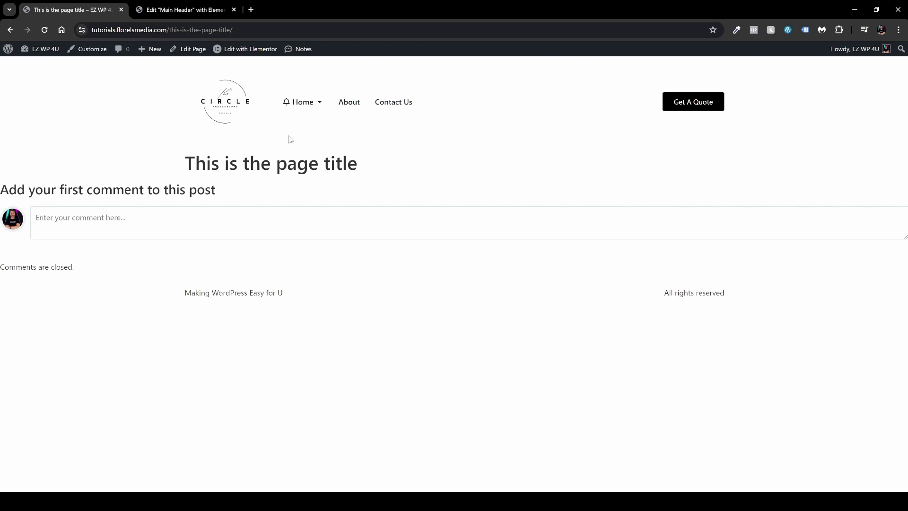
In Elementor page settings, set Hide Title to Yes and layout to Elementor Full Width, then update
left_click(251, 54)
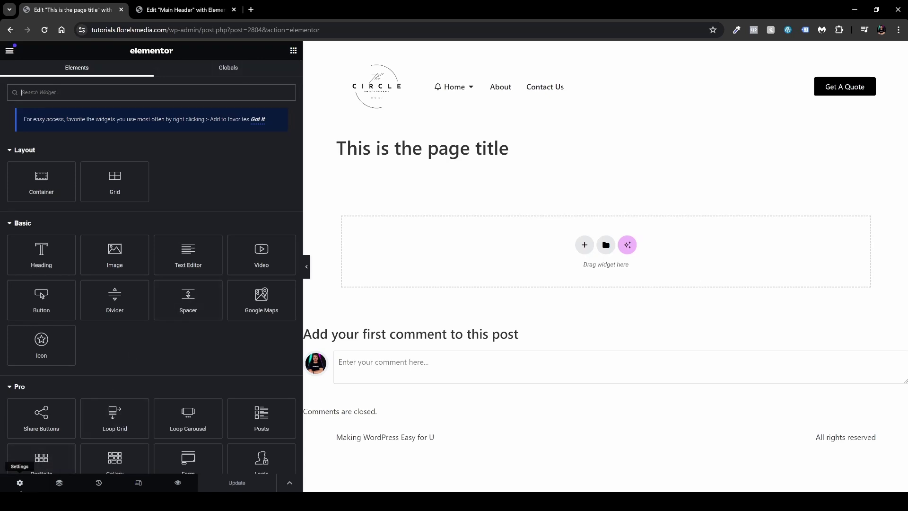
left_click(20, 483)
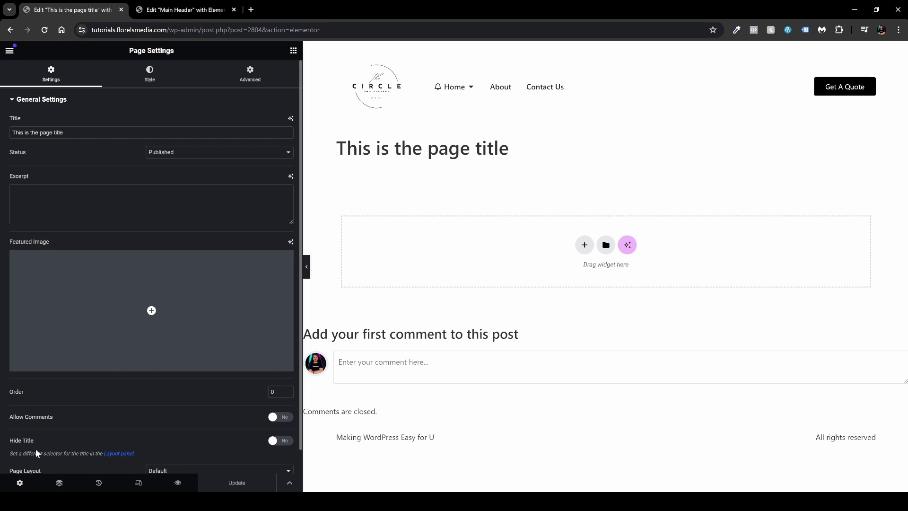
scroll(38, 454, "down", 1)
left_click(278, 416)
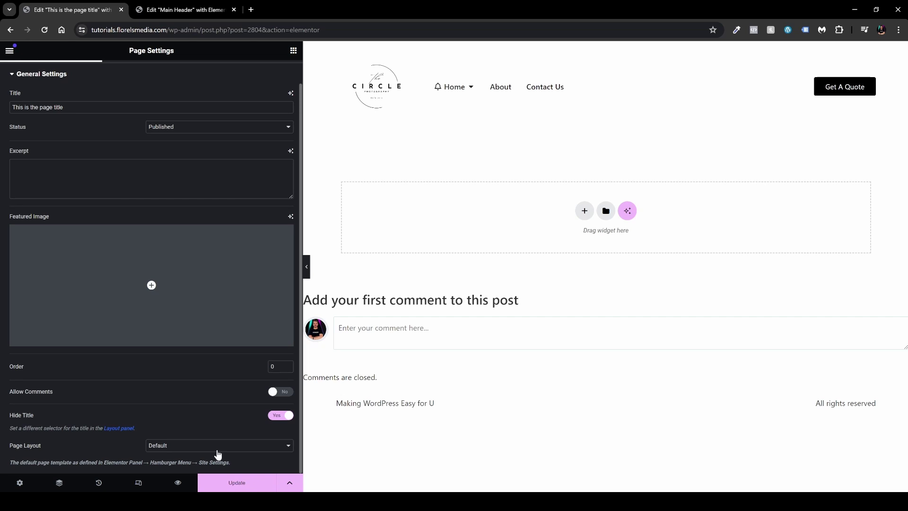
left_click(217, 449)
left_click(219, 470)
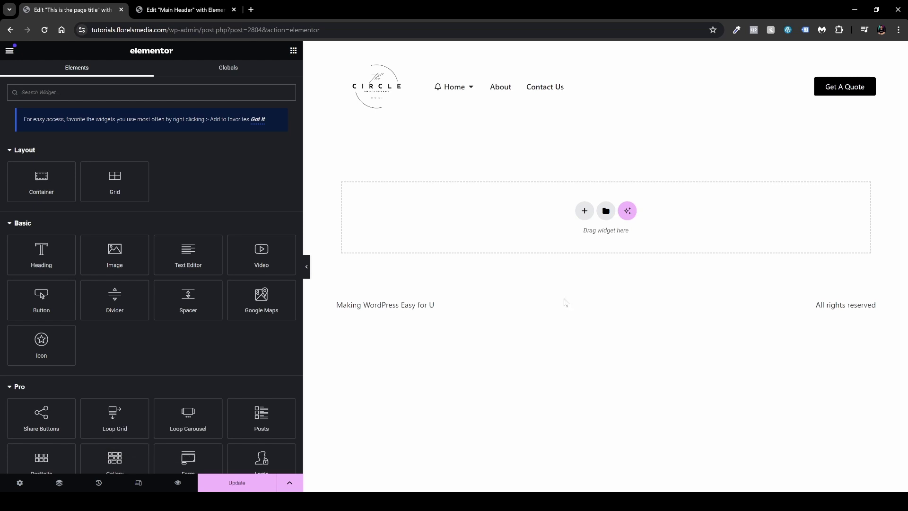
left_click(238, 488)
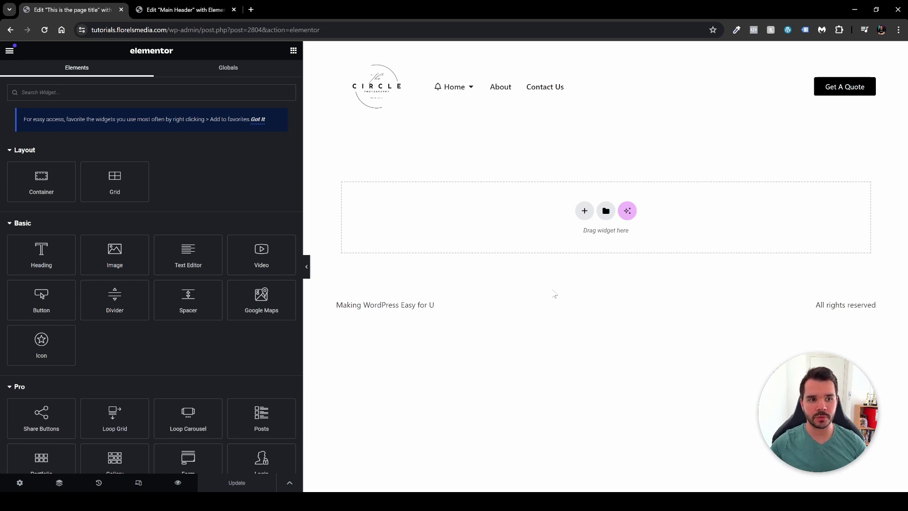
Exit Elementor and open Settings > General, showing site title 'EZ WP 4U'
left_click(9, 50)
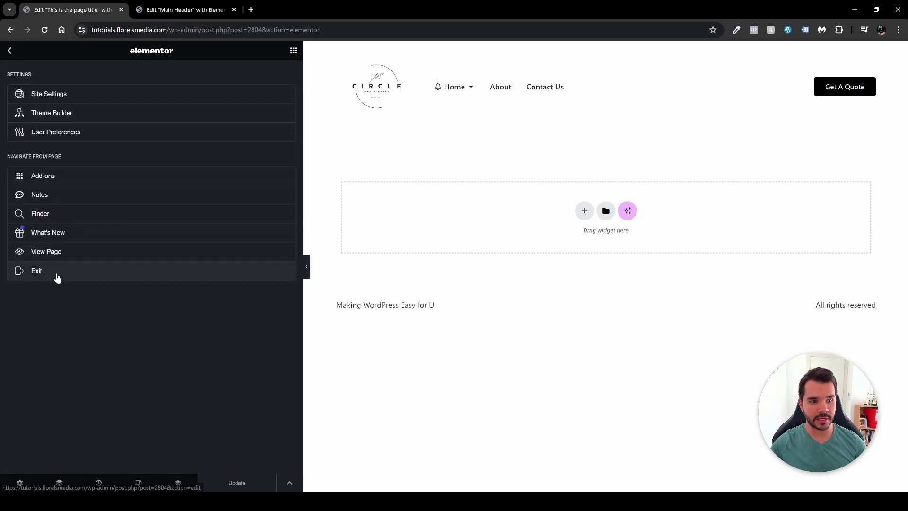
left_click(57, 277)
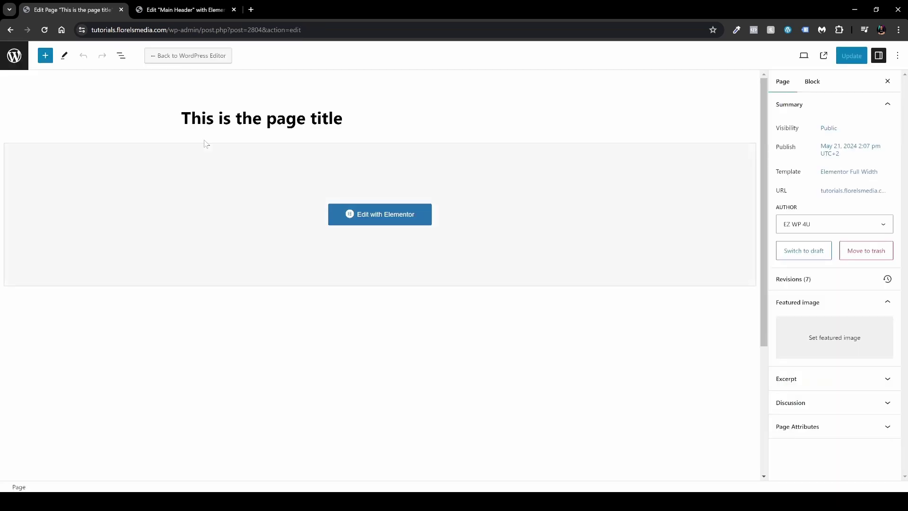
left_click(14, 56)
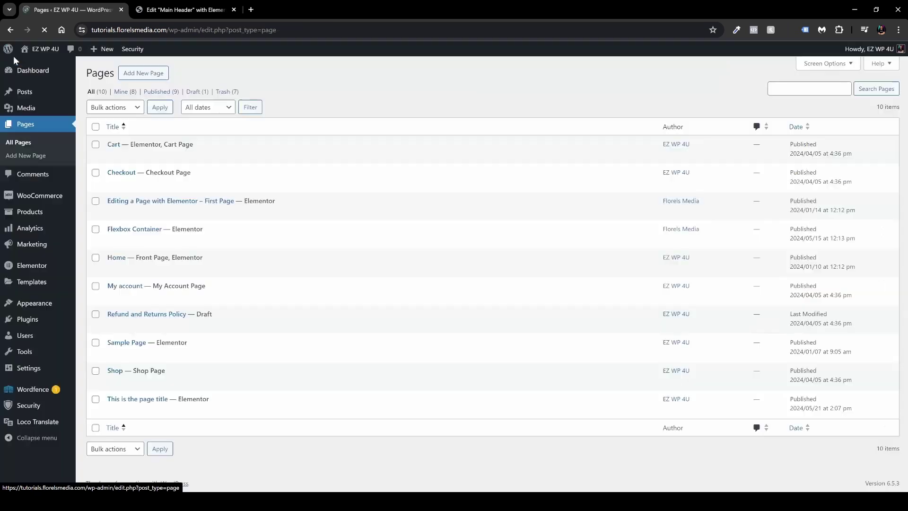
mouse_move(66, 367)
left_click(91, 351)
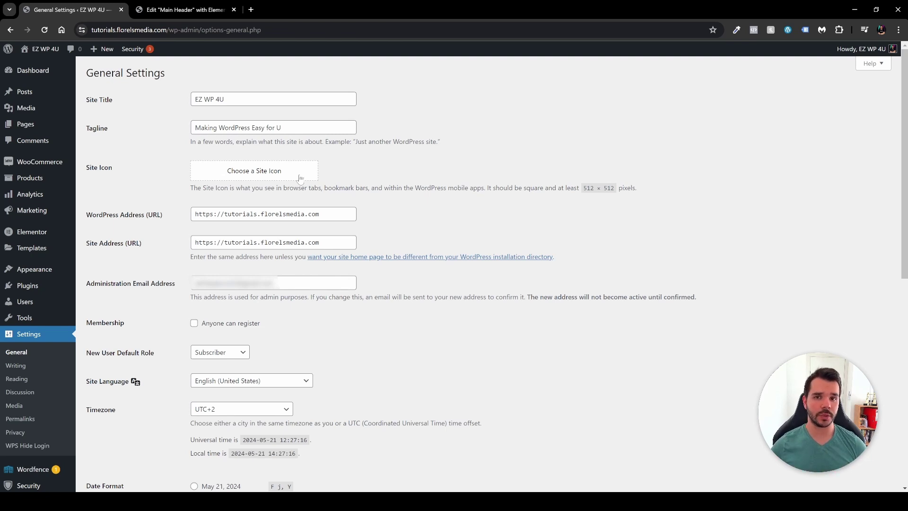
mouse_move(34, 271)
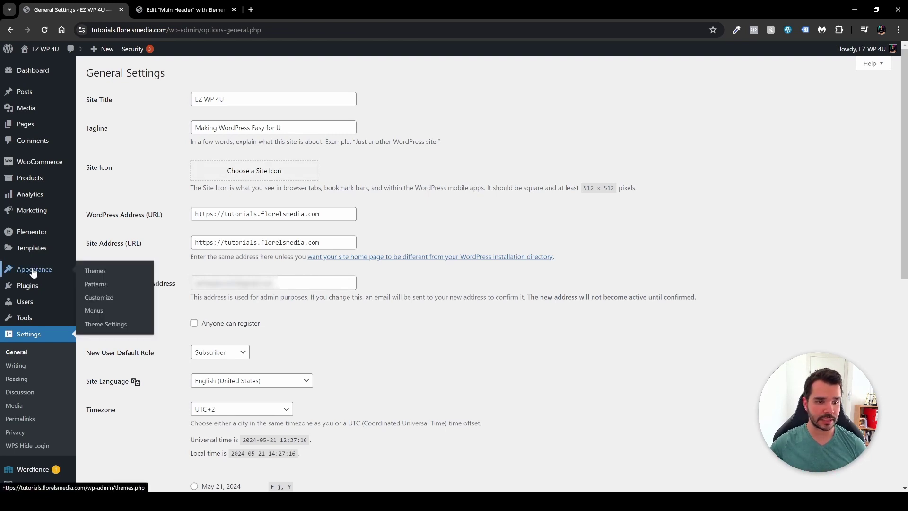
Switch on 'Disable page title' in Hello Theme Settings and save the settings
left_click(108, 327)
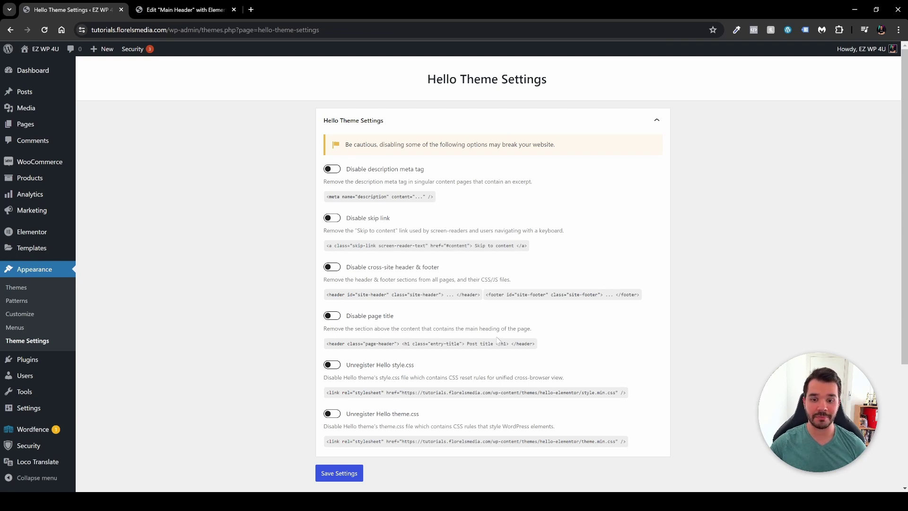
left_click(336, 316)
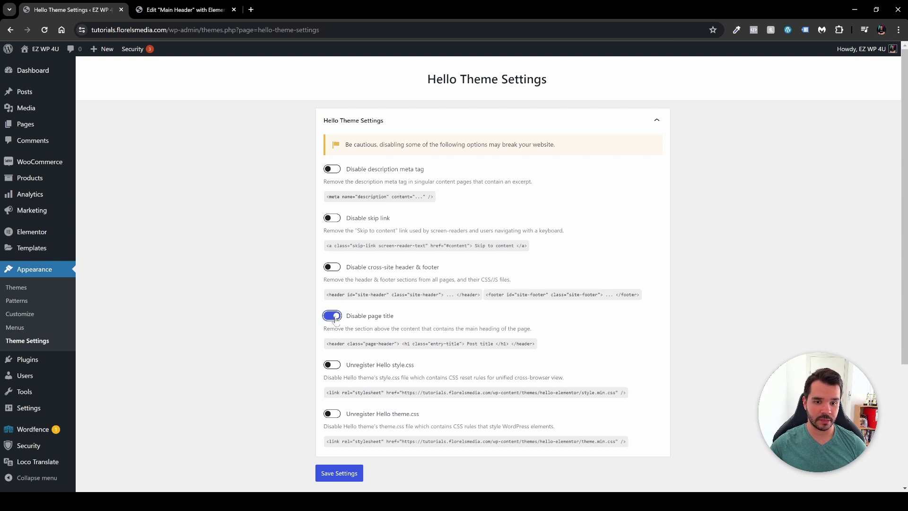
left_click(341, 479)
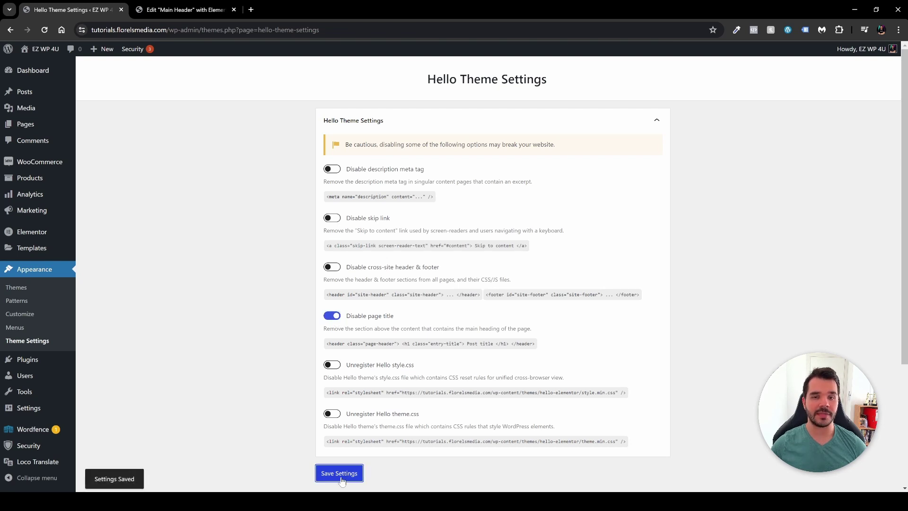